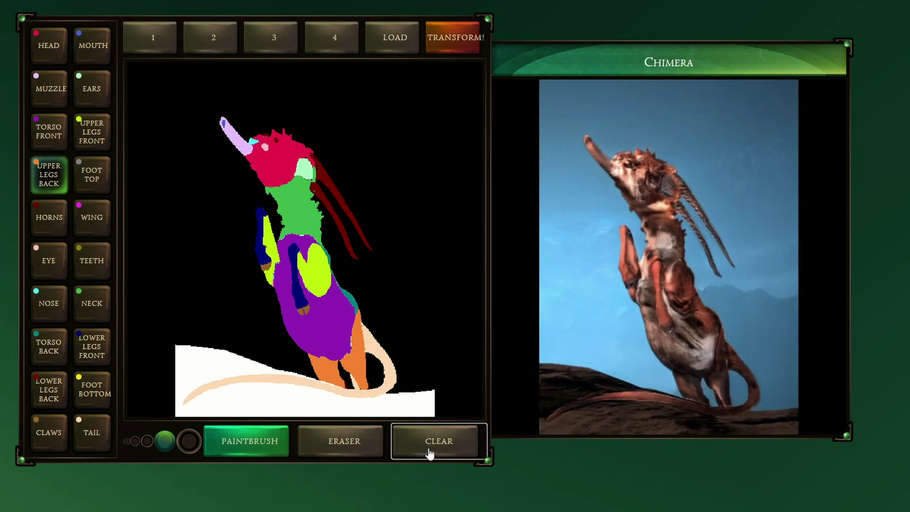
Erase black bands across the purple torso, lower legs, white ground and tail
{"action": "left_click", "coordinate": [335, 441]}
{"action": "left_click_drag", "start_coordinate": [311, 303], "coordinate": [383, 300]}
{"action": "mouse_move", "coordinate": [292, 341]}
{"action": "left_mouse_down"}
{"action": "mouse_move", "coordinate": [368, 356]}
{"action": "mouse_move", "coordinate": [332, 364]}
{"action": "left_mouse_up"}
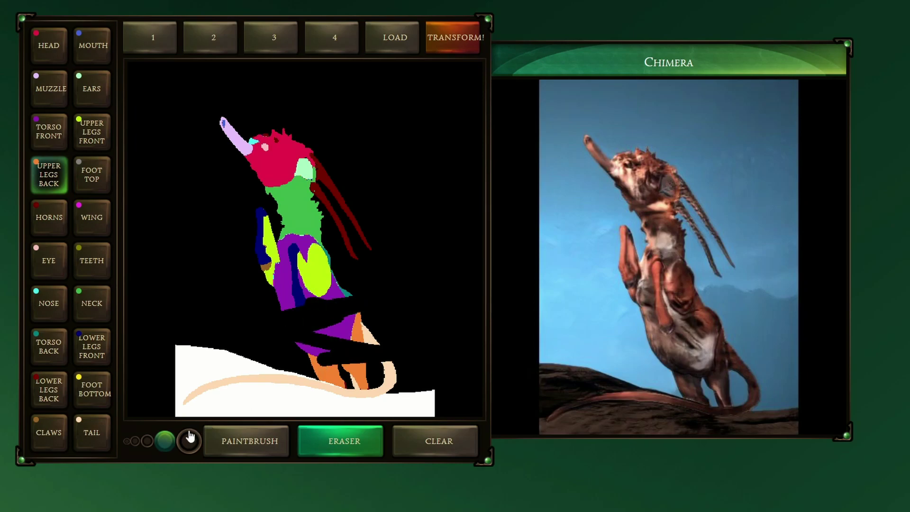
{"action": "left_click", "coordinate": [190, 441]}
{"action": "left_click", "coordinate": [165, 441]}
{"action": "mouse_move", "coordinate": [256, 379]}
{"action": "left_mouse_down"}
{"action": "mouse_move", "coordinate": [194, 375]}
{"action": "mouse_move", "coordinate": [232, 348]}
{"action": "mouse_move", "coordinate": [209, 333]}
{"action": "left_mouse_up"}
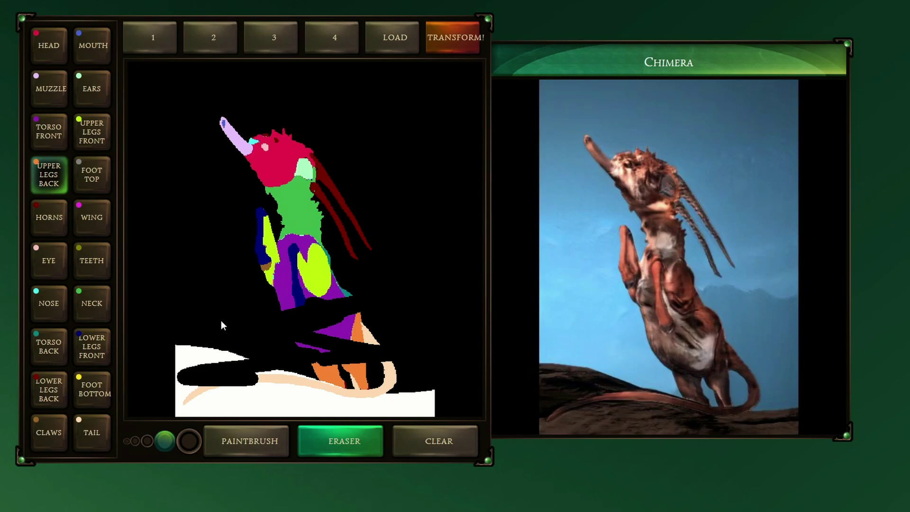
Load black.png as a blank black canvas and select the Head part
{"action": "left_click", "coordinate": [392, 48]}
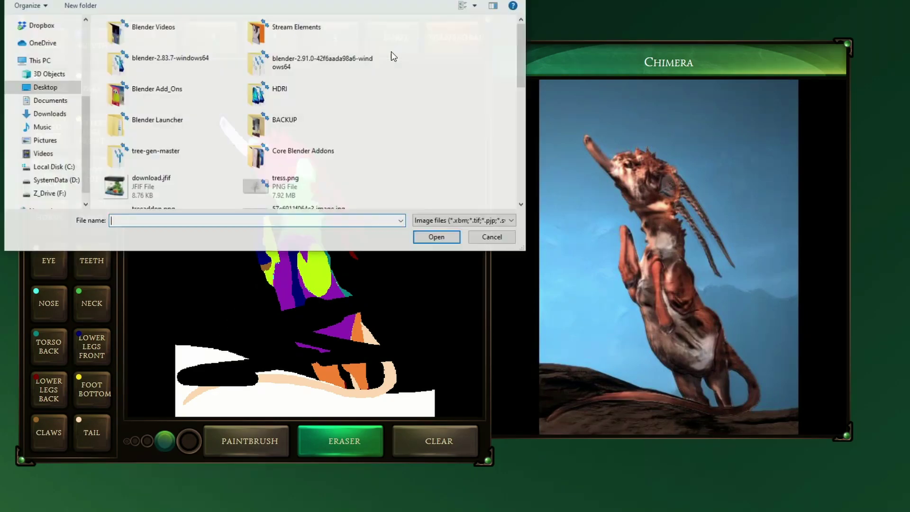
{"action": "scroll", "coordinate": [522, 66], "scroll_direction": "down", "scroll_amount": 10}
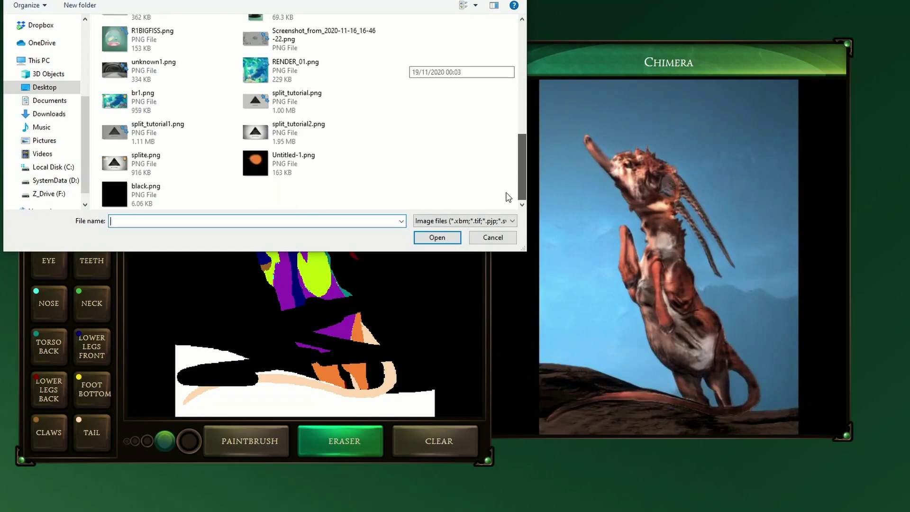
{"action": "double_click", "coordinate": [142, 187]}
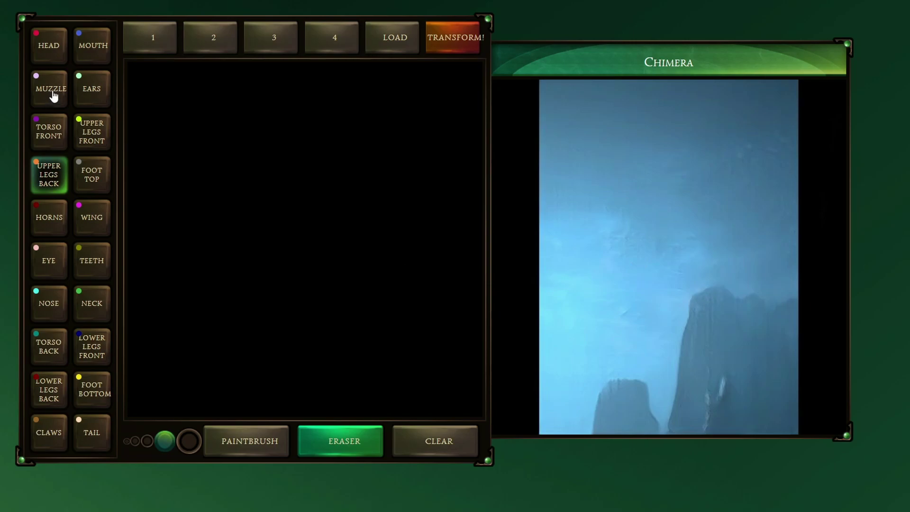
{"action": "left_click", "coordinate": [48, 56]}
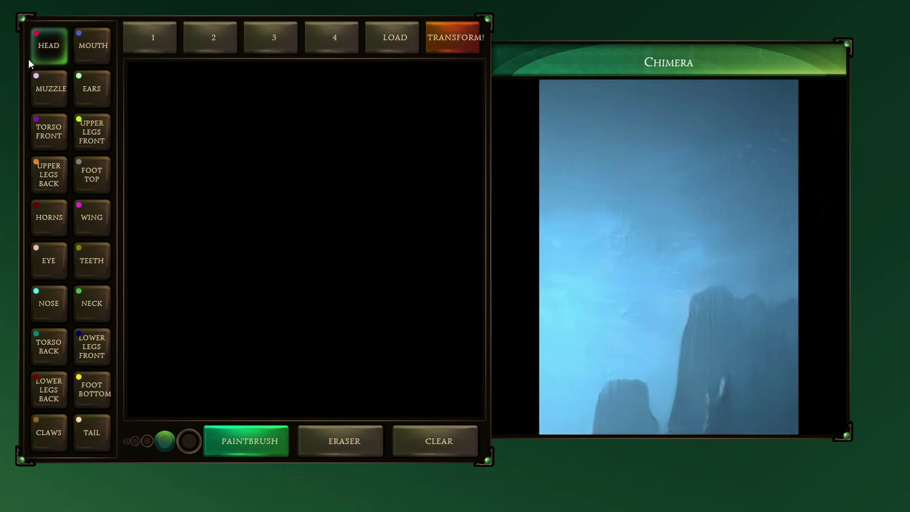
Paint a red head, olive teeth below it and two dark-red horns
{"action": "mouse_move", "coordinate": [242, 199]}
{"action": "left_mouse_down"}
{"action": "mouse_move", "coordinate": [296, 156]}
{"action": "mouse_move", "coordinate": [300, 164]}
{"action": "mouse_move", "coordinate": [304, 116]}
{"action": "mouse_move", "coordinate": [308, 142]}
{"action": "mouse_move", "coordinate": [351, 141]}
{"action": "mouse_move", "coordinate": [285, 195]}
{"action": "mouse_move", "coordinate": [266, 225]}
{"action": "mouse_move", "coordinate": [239, 187]}
{"action": "mouse_move", "coordinate": [261, 206]}
{"action": "left_mouse_up"}
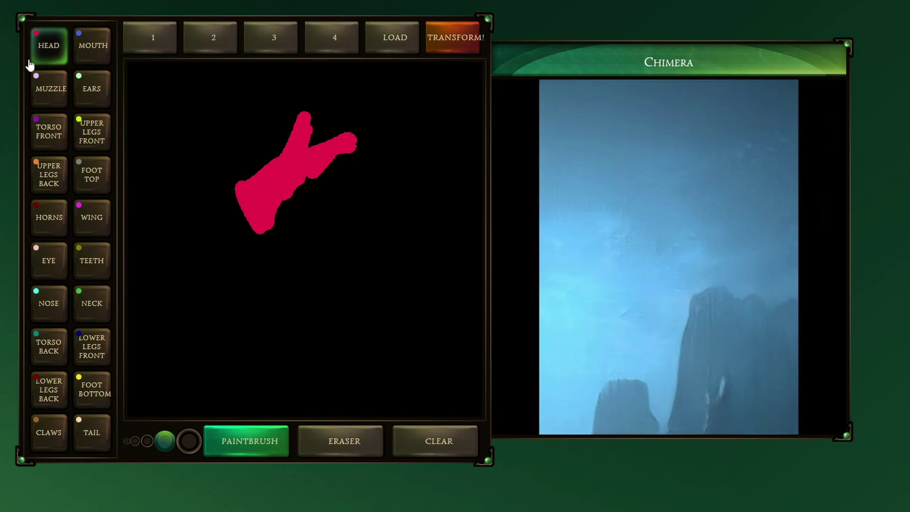
{"action": "left_click", "coordinate": [92, 260]}
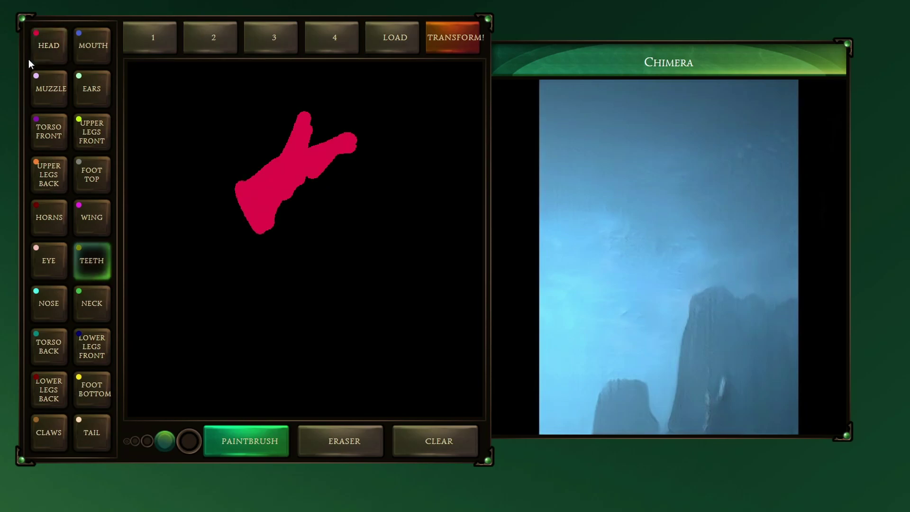
{"action": "mouse_move", "coordinate": [252, 219]}
{"action": "left_mouse_down"}
{"action": "mouse_move", "coordinate": [264, 245]}
{"action": "mouse_move", "coordinate": [272, 217]}
{"action": "mouse_move", "coordinate": [281, 226]}
{"action": "mouse_move", "coordinate": [287, 201]}
{"action": "mouse_move", "coordinate": [315, 173]}
{"action": "mouse_move", "coordinate": [346, 102]}
{"action": "mouse_move", "coordinate": [326, 85]}
{"action": "mouse_move", "coordinate": [353, 126]}
{"action": "left_mouse_up"}
{"action": "key", "text": "9"}
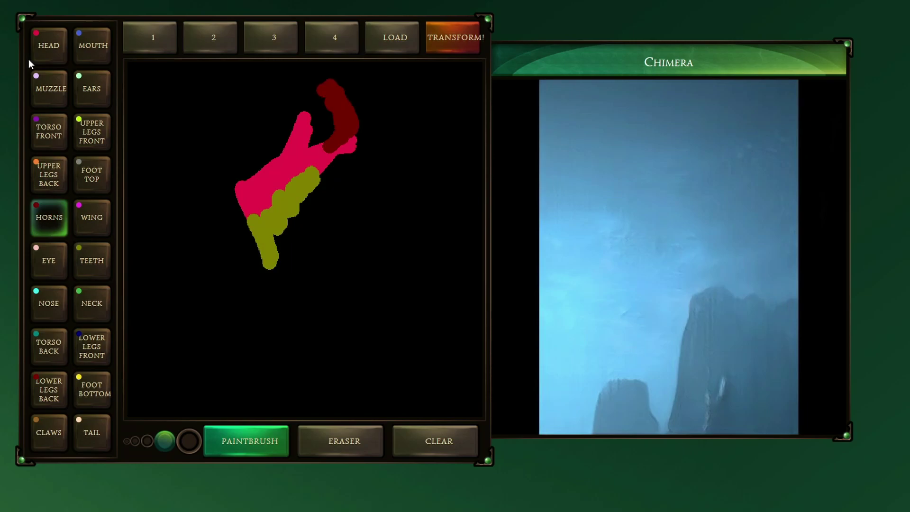
{"action": "mouse_move", "coordinate": [282, 161]}
{"action": "left_mouse_down"}
{"action": "mouse_move", "coordinate": [281, 103]}
{"action": "mouse_move", "coordinate": [259, 142]}
{"action": "mouse_move", "coordinate": [284, 159]}
{"action": "left_mouse_up"}
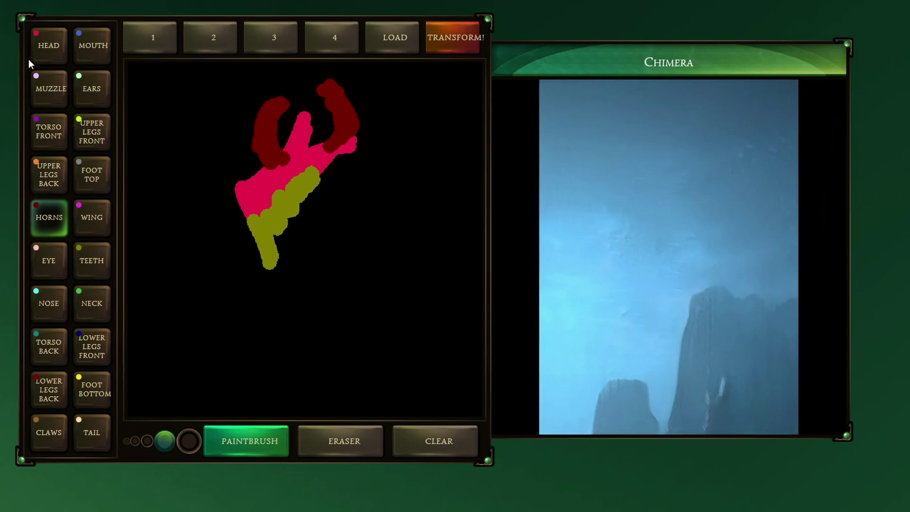
{"action": "left_click_drag", "start_coordinate": [357, 169], "coordinate": [360, 138]}
Add pale-green left and right ears and two pale-pink eyes on the head
{"action": "left_click", "coordinate": [91, 89]}
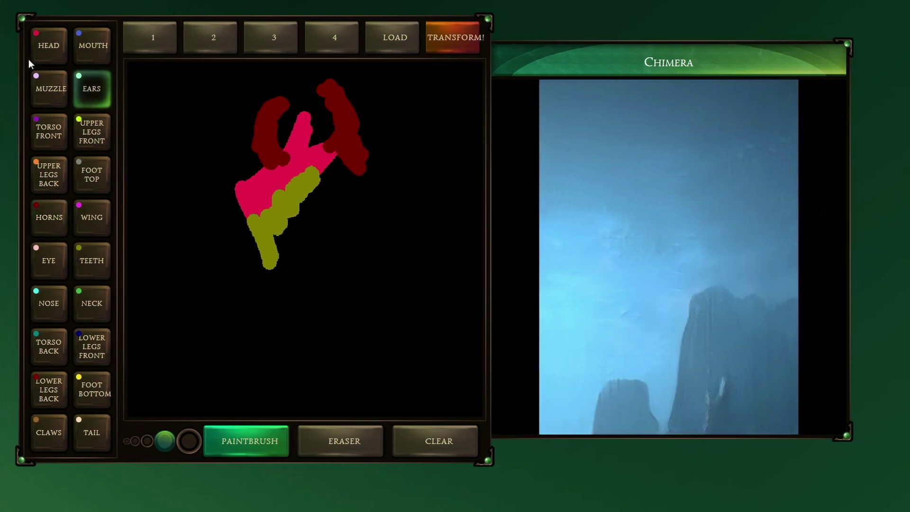
{"action": "mouse_move", "coordinate": [355, 168]}
{"action": "left_mouse_down"}
{"action": "mouse_move", "coordinate": [339, 149]}
{"action": "mouse_move", "coordinate": [360, 129]}
{"action": "mouse_move", "coordinate": [363, 170]}
{"action": "left_mouse_up"}
{"action": "left_click_drag", "start_coordinate": [257, 166], "coordinate": [254, 180]}
{"action": "left_click", "coordinate": [49, 260]}
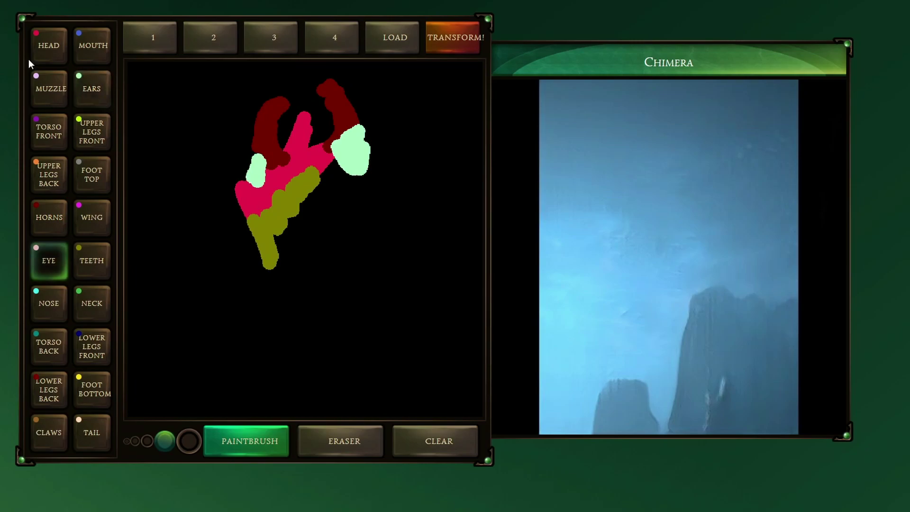
{"action": "left_click", "coordinate": [307, 150]}
{"action": "left_click", "coordinate": [275, 159]}
{"action": "left_click_drag", "start_coordinate": [280, 159], "coordinate": [277, 149]}
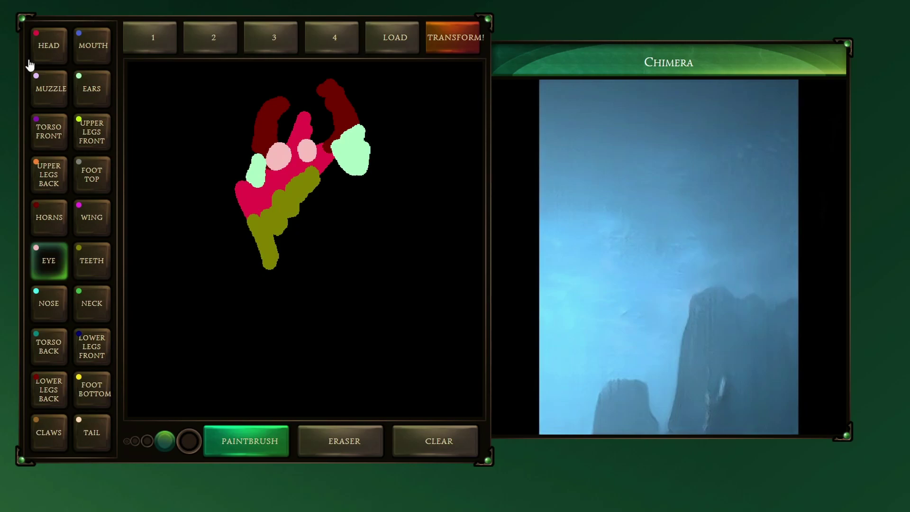
Paint a cyan nose at lower left and a thick green neck down the right
{"action": "left_click", "coordinate": [49, 304]}
{"action": "mouse_move", "coordinate": [246, 187]}
{"action": "left_mouse_down"}
{"action": "mouse_move", "coordinate": [213, 225]}
{"action": "mouse_move", "coordinate": [249, 199]}
{"action": "mouse_move", "coordinate": [254, 205]}
{"action": "mouse_move", "coordinate": [218, 229]}
{"action": "left_mouse_up"}
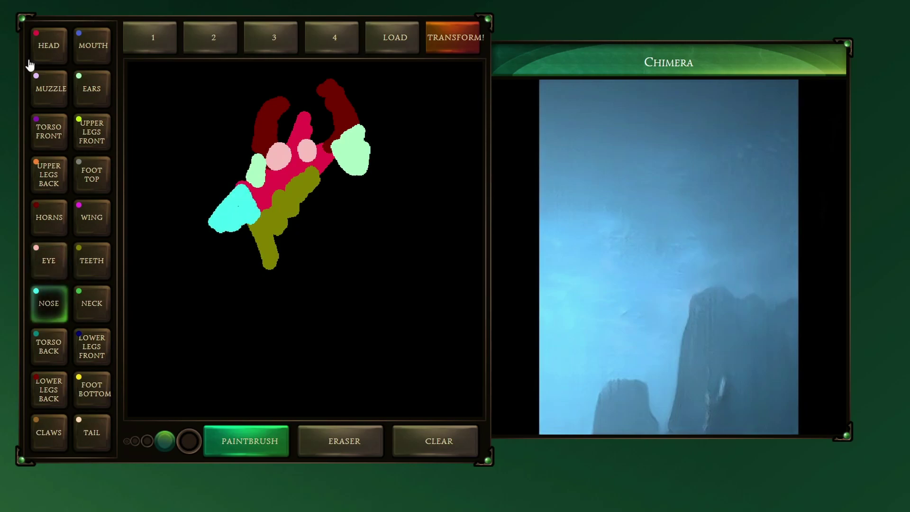
{"action": "left_click", "coordinate": [91, 303]}
{"action": "mouse_move", "coordinate": [316, 170]}
{"action": "left_mouse_down"}
{"action": "mouse_move", "coordinate": [350, 239]}
{"action": "mouse_move", "coordinate": [332, 246]}
{"action": "left_mouse_up"}
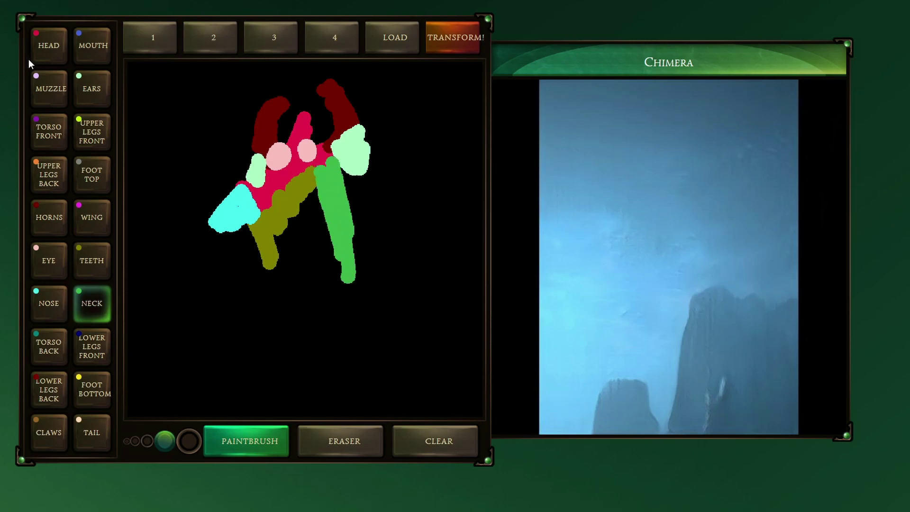
{"action": "mouse_move", "coordinate": [322, 194]}
{"action": "left_mouse_down"}
{"action": "mouse_move", "coordinate": [343, 287]}
{"action": "mouse_move", "coordinate": [395, 161]}
{"action": "mouse_move", "coordinate": [448, 197]}
{"action": "left_mouse_up"}
Paint a filled magenta wing on the right and a second one sweeping down-left
{"action": "left_click", "coordinate": [91, 217]}
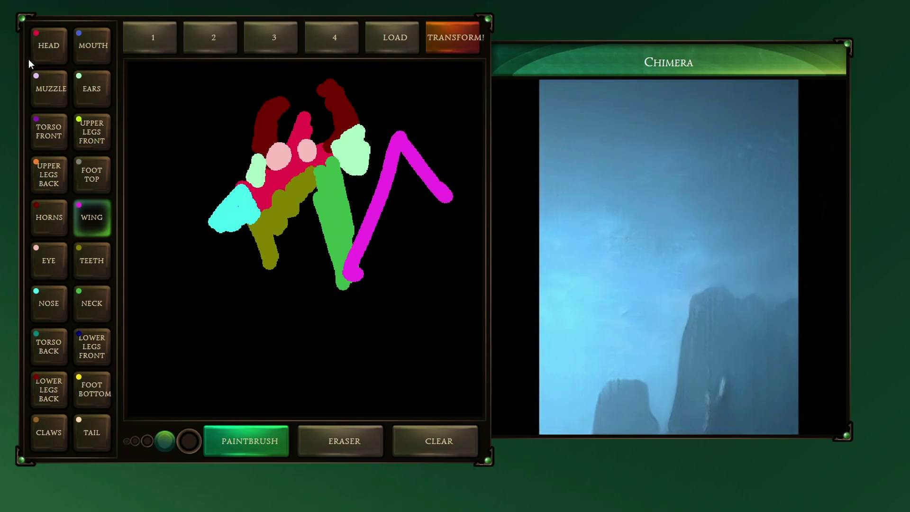
{"action": "left_click_drag", "start_coordinate": [406, 142], "coordinate": [433, 235]}
{"action": "left_click_drag", "start_coordinate": [405, 166], "coordinate": [368, 275]}
{"action": "left_click_drag", "start_coordinate": [364, 235], "coordinate": [414, 216]}
{"action": "left_click_drag", "start_coordinate": [443, 180], "coordinate": [453, 265]}
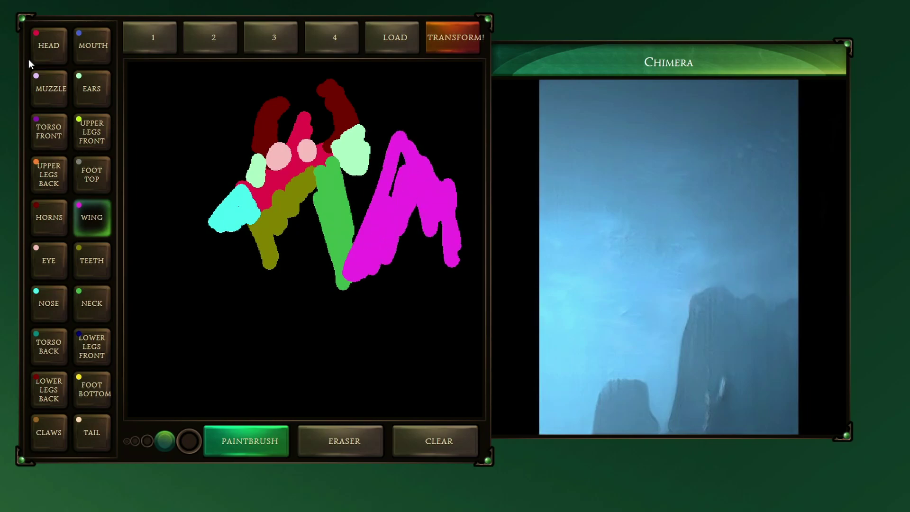
{"action": "left_click_drag", "start_coordinate": [415, 206], "coordinate": [400, 161]}
{"action": "mouse_move", "coordinate": [341, 272]}
{"action": "left_mouse_down"}
{"action": "mouse_move", "coordinate": [225, 327]}
{"action": "mouse_move", "coordinate": [248, 367]}
{"action": "mouse_move", "coordinate": [260, 291]}
{"action": "mouse_move", "coordinate": [322, 275]}
{"action": "mouse_move", "coordinate": [284, 327]}
{"action": "left_mouse_up"}
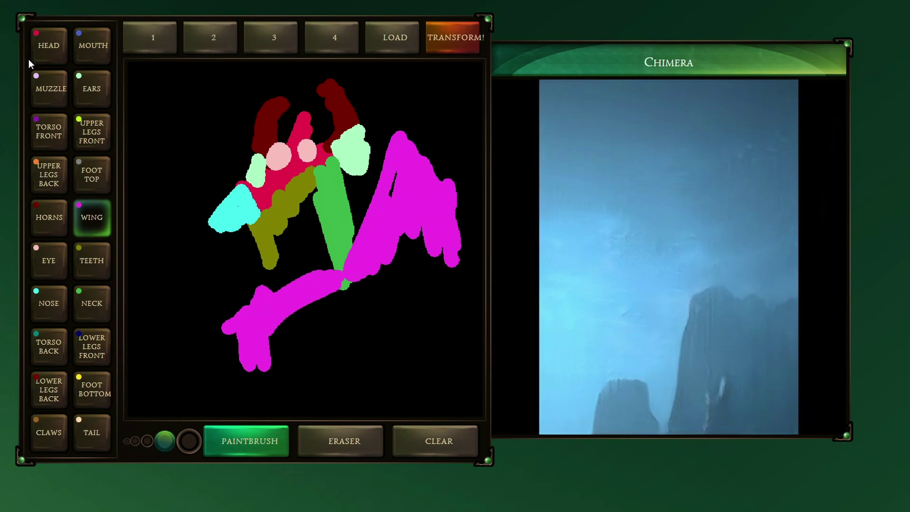
Paint the teal torso back, purple torso front and yellow-green front legs
{"action": "left_click", "coordinate": [49, 346]}
{"action": "mouse_move", "coordinate": [350, 178]}
{"action": "left_mouse_down"}
{"action": "mouse_move", "coordinate": [351, 249]}
{"action": "mouse_move", "coordinate": [334, 270]}
{"action": "mouse_move", "coordinate": [332, 221]}
{"action": "mouse_move", "coordinate": [364, 280]}
{"action": "left_mouse_up"}
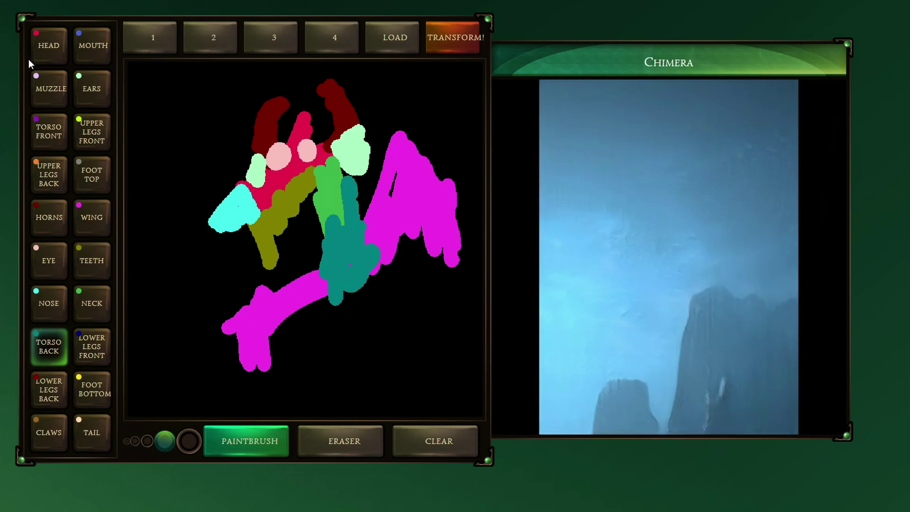
{"action": "left_click", "coordinate": [49, 131]}
{"action": "mouse_move", "coordinate": [332, 228]}
{"action": "left_mouse_down"}
{"action": "mouse_move", "coordinate": [335, 306]}
{"action": "mouse_move", "coordinate": [351, 223]}
{"action": "mouse_move", "coordinate": [319, 303]}
{"action": "mouse_move", "coordinate": [356, 304]}
{"action": "mouse_move", "coordinate": [370, 289]}
{"action": "mouse_move", "coordinate": [357, 303]}
{"action": "mouse_move", "coordinate": [379, 351]}
{"action": "mouse_move", "coordinate": [370, 384]}
{"action": "mouse_move", "coordinate": [377, 389]}
{"action": "left_mouse_up"}
{"action": "left_click", "coordinate": [91, 131]}
{"action": "mouse_move", "coordinate": [322, 287]}
{"action": "left_mouse_down"}
{"action": "mouse_move", "coordinate": [320, 346]}
{"action": "mouse_move", "coordinate": [334, 372]}
{"action": "mouse_move", "coordinate": [316, 393]}
{"action": "left_mouse_up"}
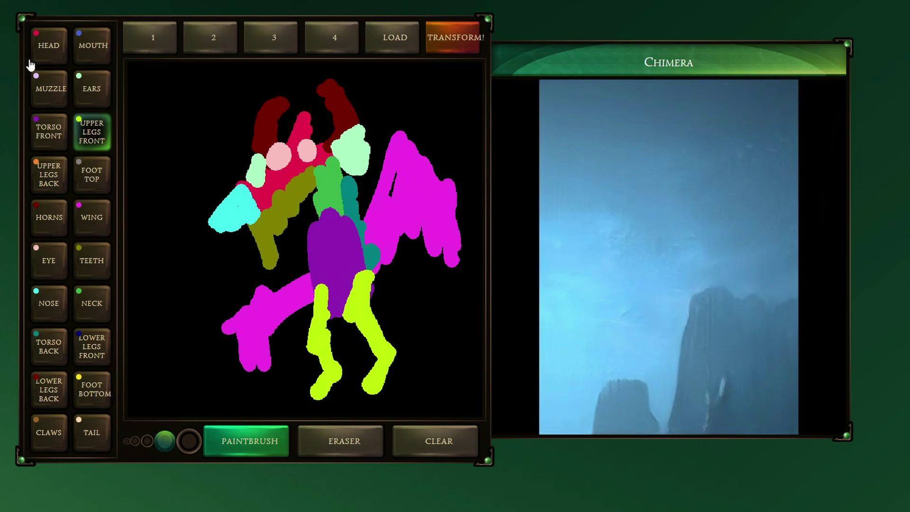
Add brown claws to both limbs and a peach tail
{"action": "left_click", "coordinate": [49, 432]}
{"action": "left_click_drag", "start_coordinate": [238, 352], "coordinate": [263, 386]}
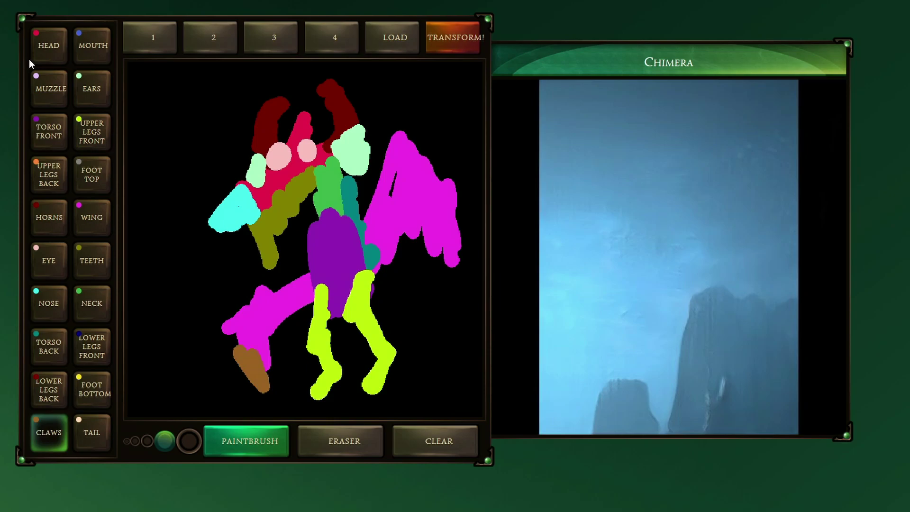
{"action": "left_click_drag", "start_coordinate": [439, 249], "coordinate": [446, 286]}
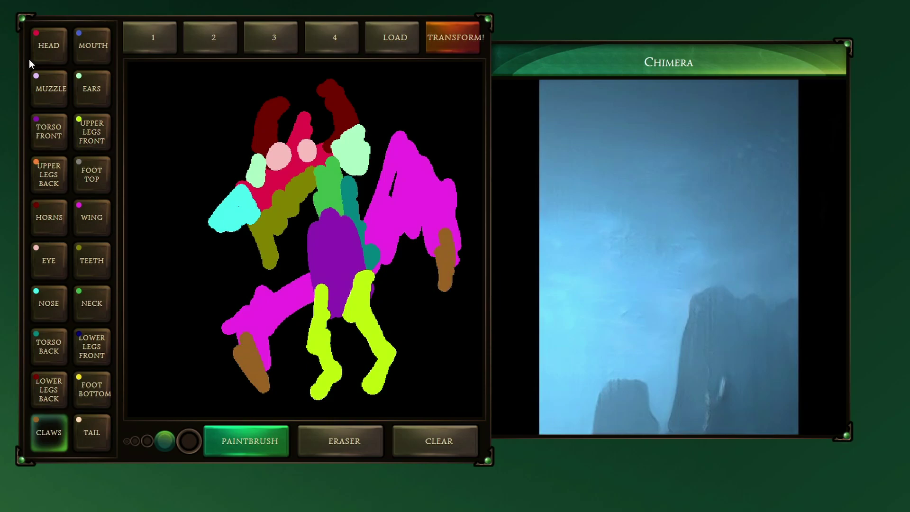
{"action": "left_click", "coordinate": [91, 432]}
{"action": "mouse_move", "coordinate": [368, 266]}
{"action": "left_mouse_down"}
{"action": "mouse_move", "coordinate": [412, 184]}
{"action": "mouse_move", "coordinate": [452, 135]}
{"action": "mouse_move", "coordinate": [465, 133]}
{"action": "mouse_move", "coordinate": [366, 279]}
{"action": "left_mouse_up"}
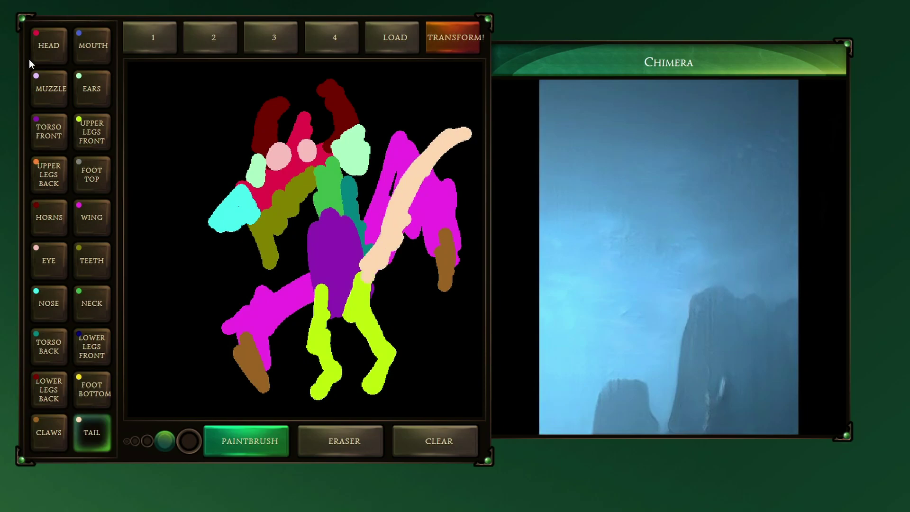
Transform the finished sketch into a rendered brown, horned, winged chimera
{"action": "left_click", "coordinate": [455, 38]}
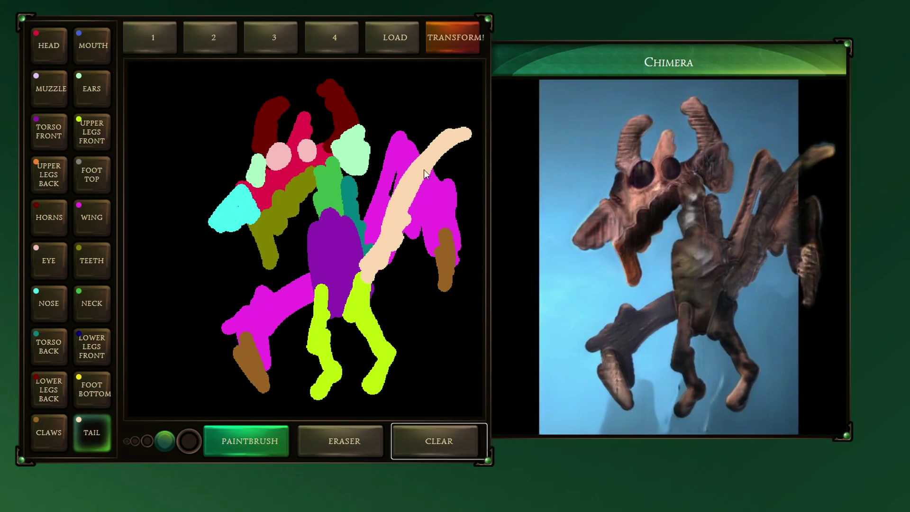
Load black.png to reset the canvas to blank black
{"action": "left_click", "coordinate": [412, 42]}
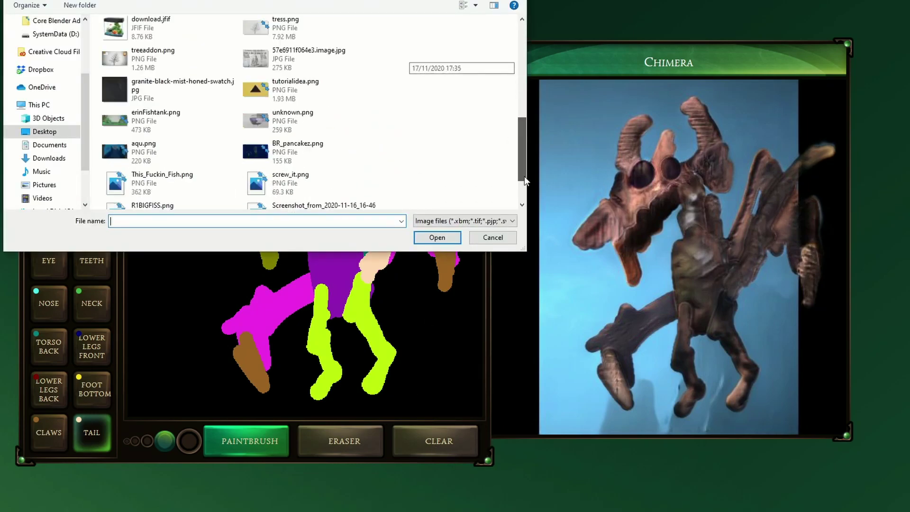
{"action": "left_click_drag", "start_coordinate": [524, 175], "coordinate": [491, 211]}
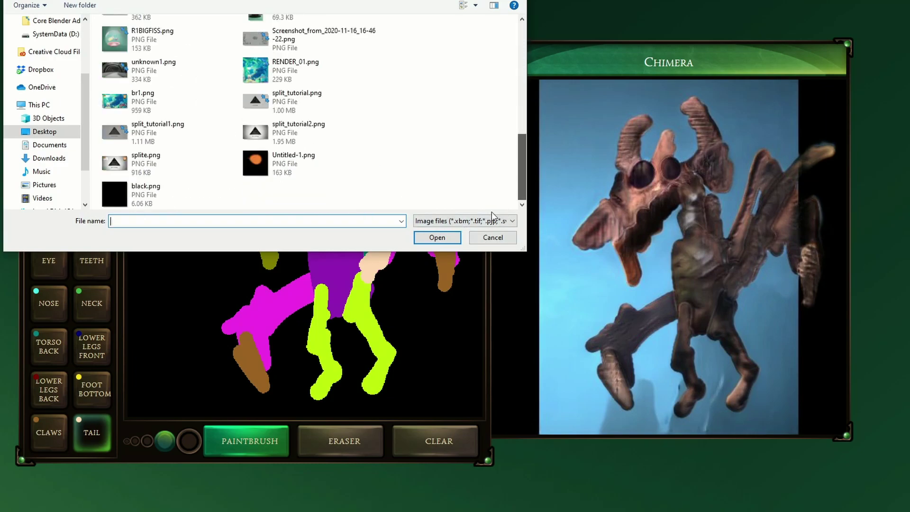
{"action": "left_click", "coordinate": [206, 197]}
{"action": "double_click", "coordinate": [180, 195]}
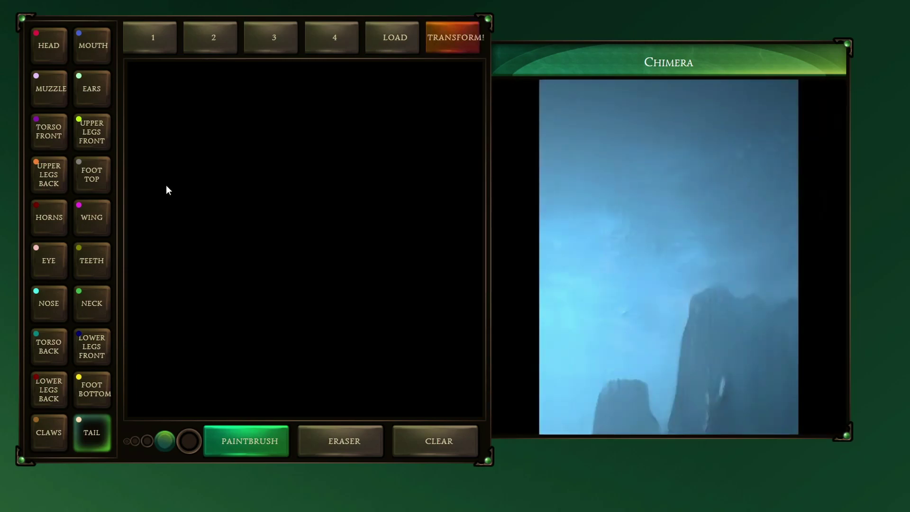
Sketch a red head, olive teeth, purple torso, yellow-green front and orange back legs
{"action": "left_click", "coordinate": [53, 38]}
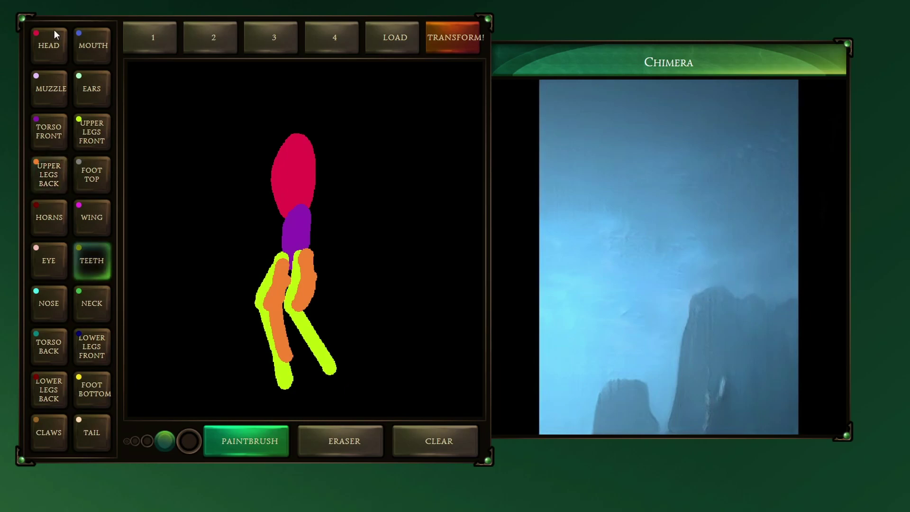
{"action": "left_click", "coordinate": [92, 303]}
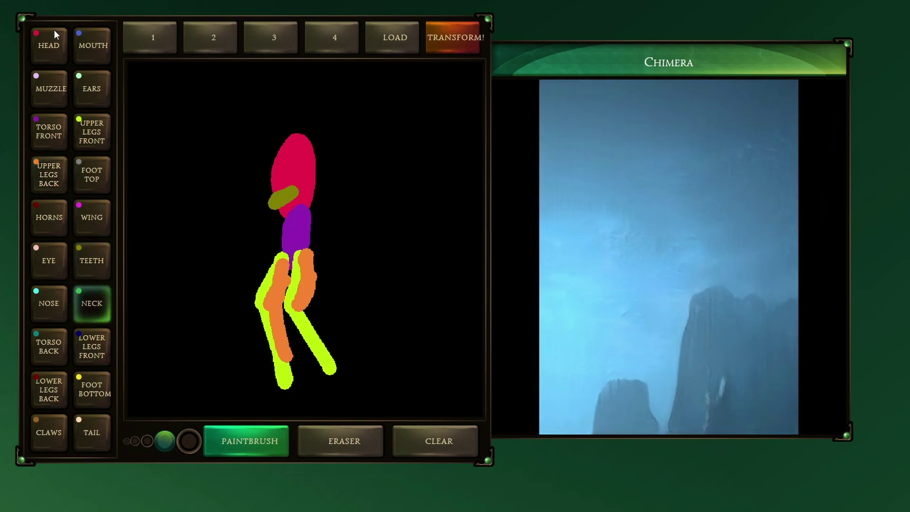
Paint a green neck linking the red head to the purple torso
{"action": "left_click_drag", "start_coordinate": [284, 215], "coordinate": [309, 211]}
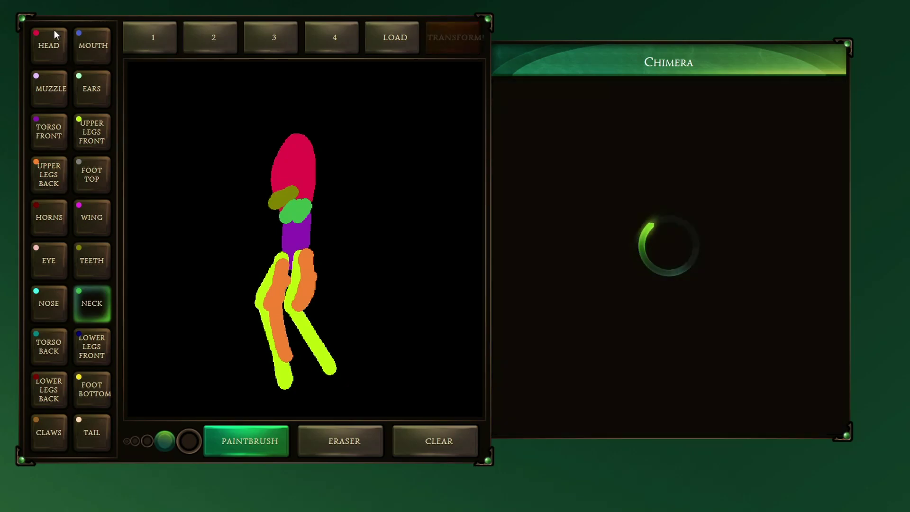